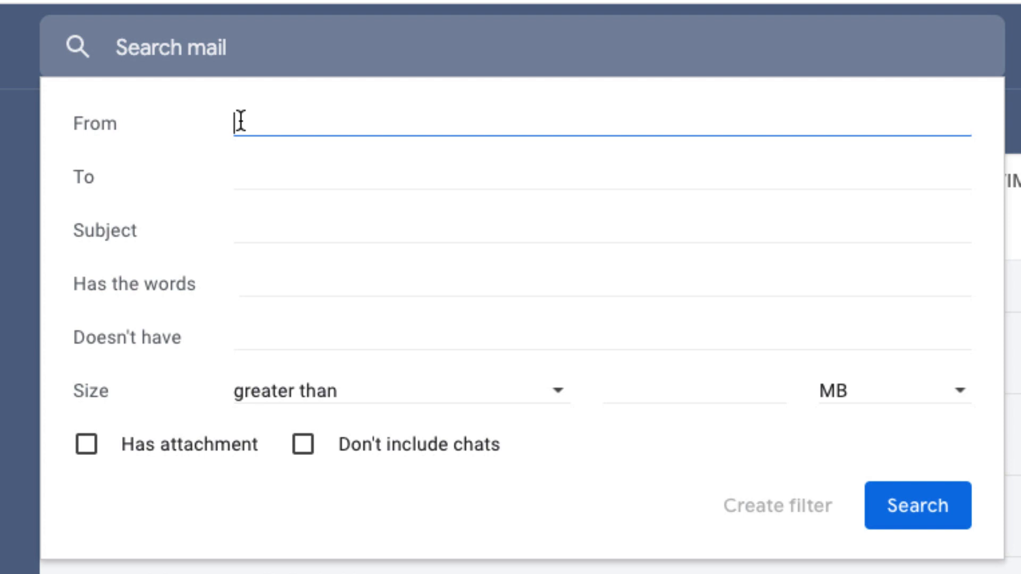
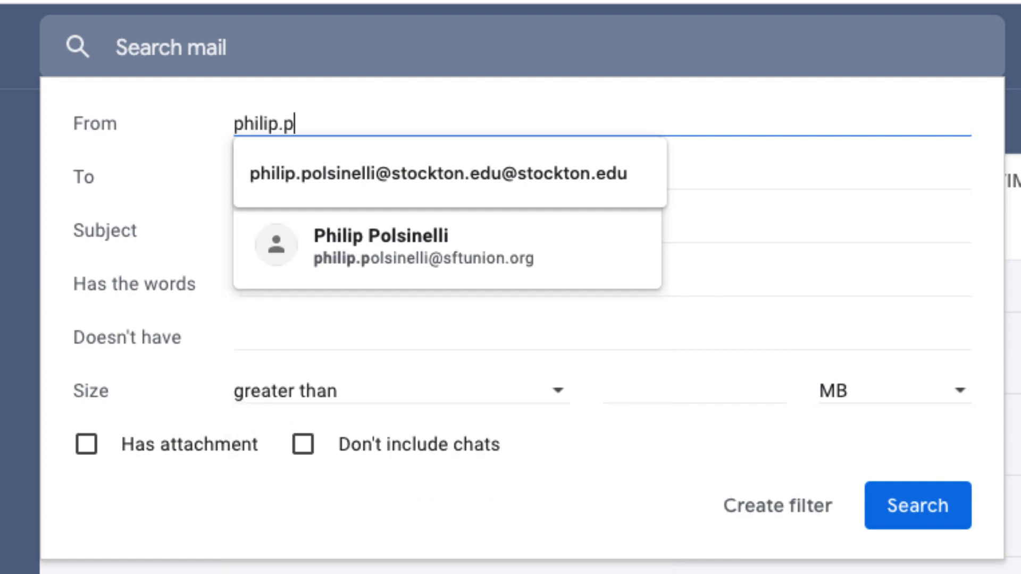
# Enter the sender's full e-mail address as the filter's From criterion, removing the trailing comma.
pyautogui.press('Return')
pyautogui.click(726, 235)
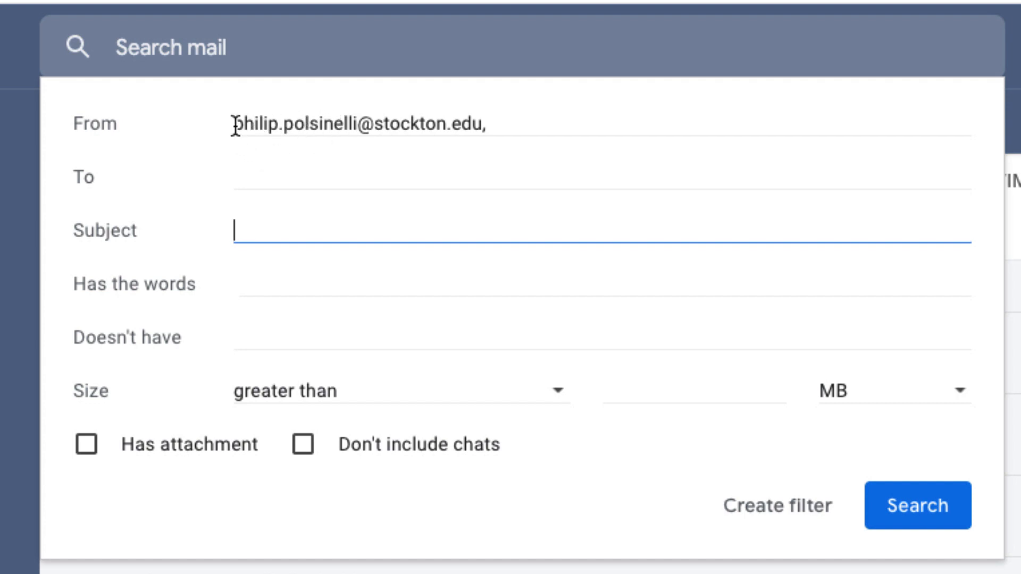
pyautogui.click(518, 127)
pyautogui.press('BackSpace')
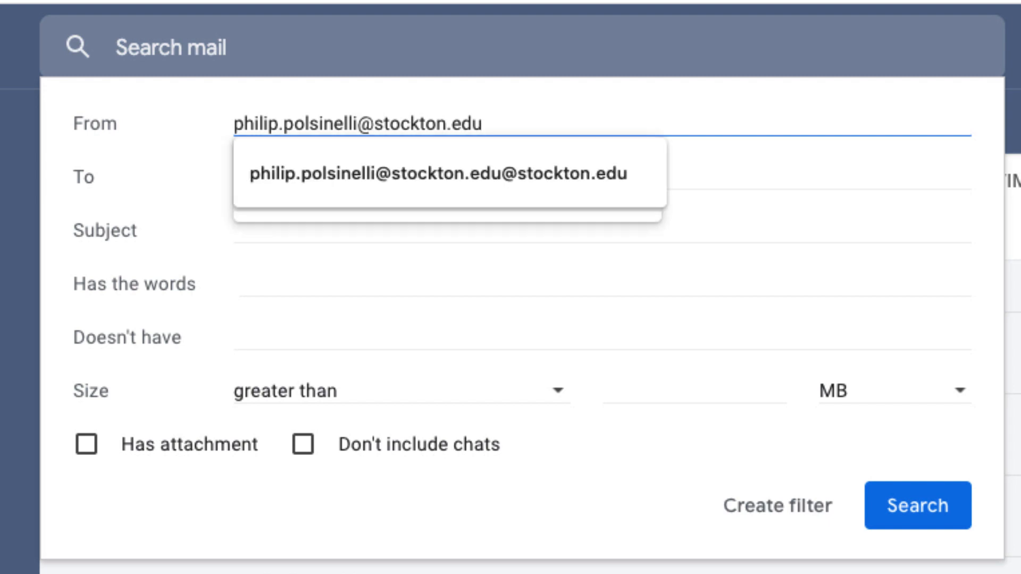
pyautogui.click(455, 509)
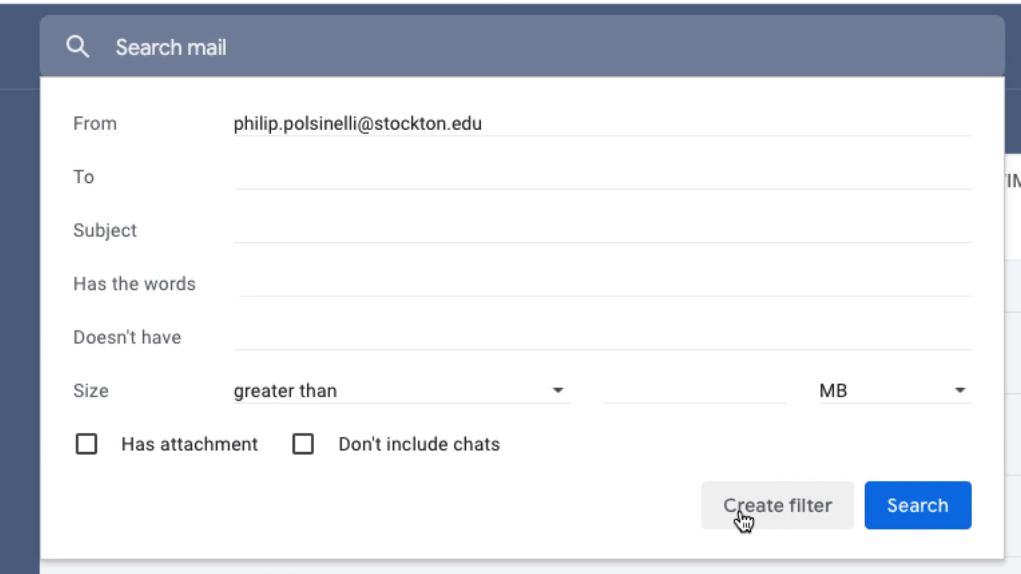
# Set the filter to star matching messages from that sender and save it.
pyautogui.click(777, 508)
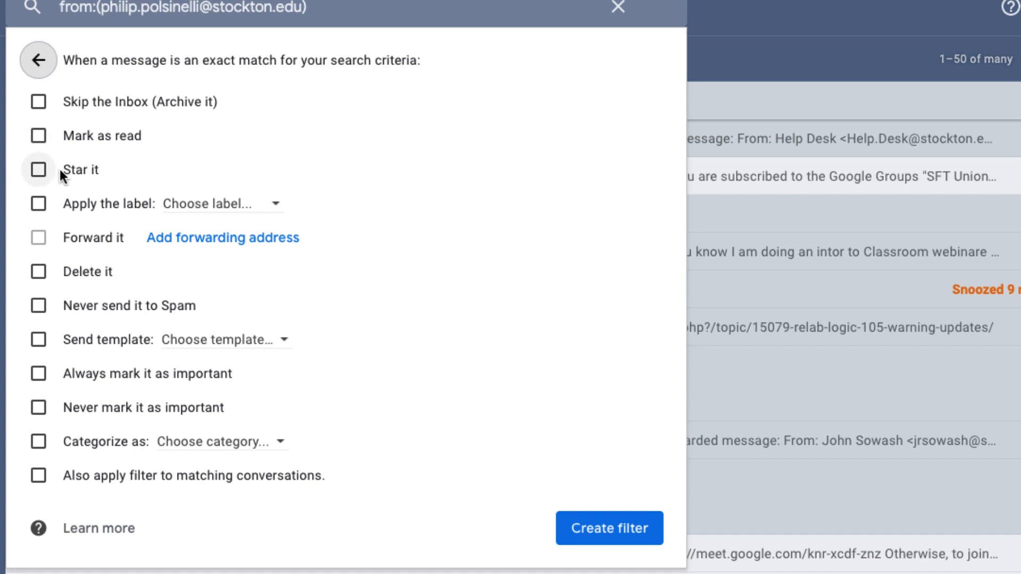
pyautogui.click(38, 170)
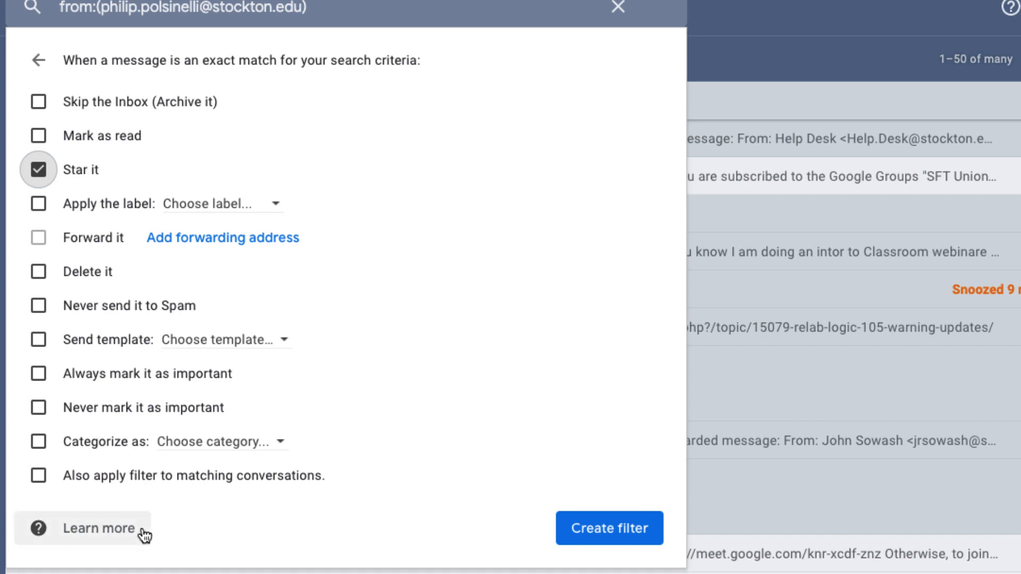
pyautogui.click(612, 530)
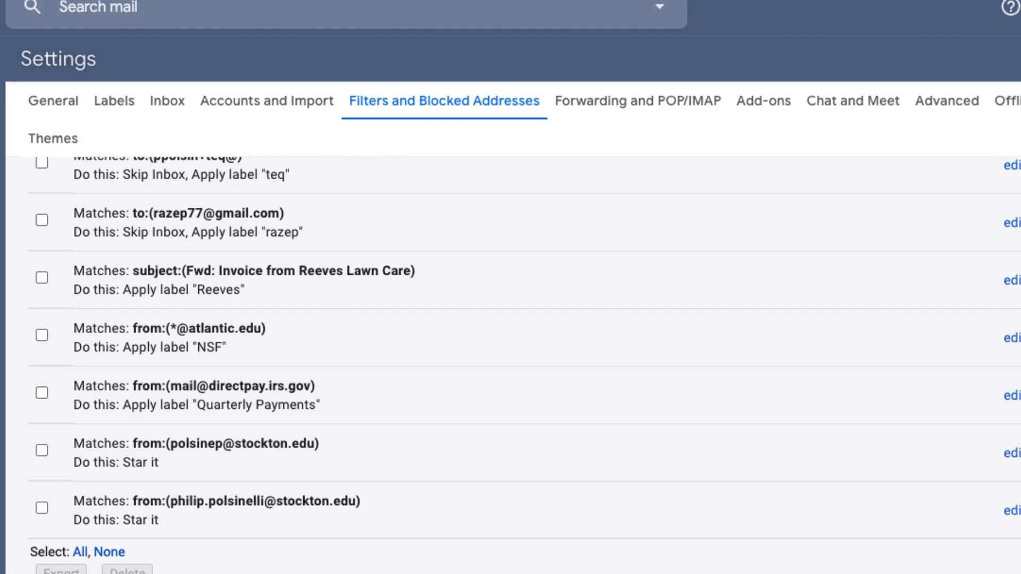
# Open the new star filter to check its actions, then cancel without changes.
pyautogui.click(1012, 512)
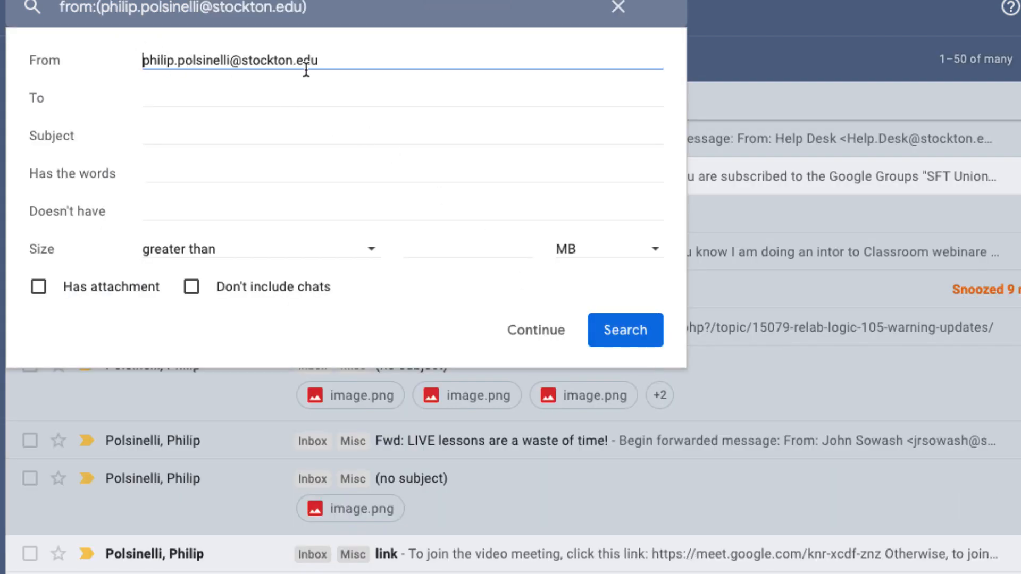
pyautogui.click(532, 329)
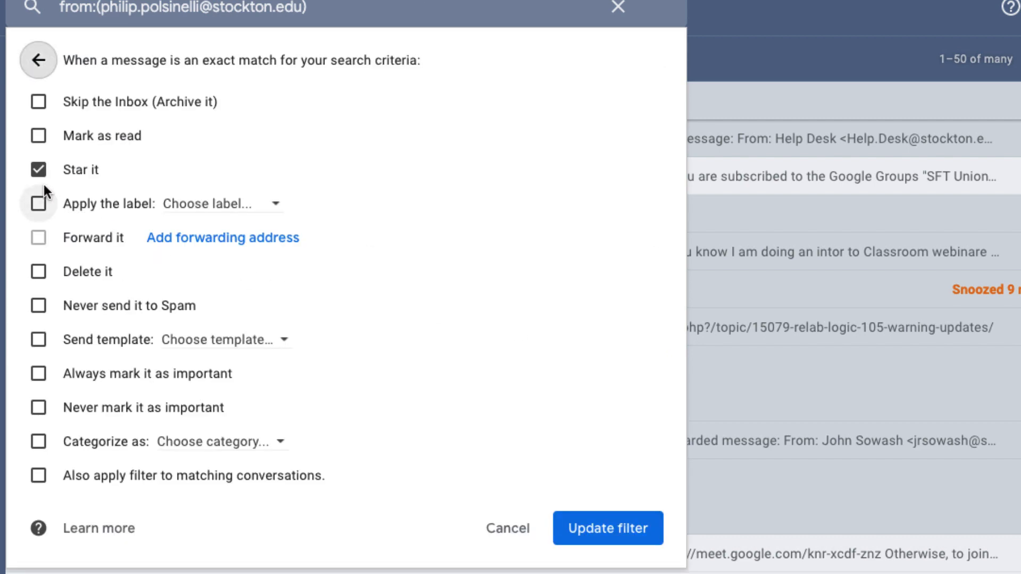
pyautogui.click(505, 530)
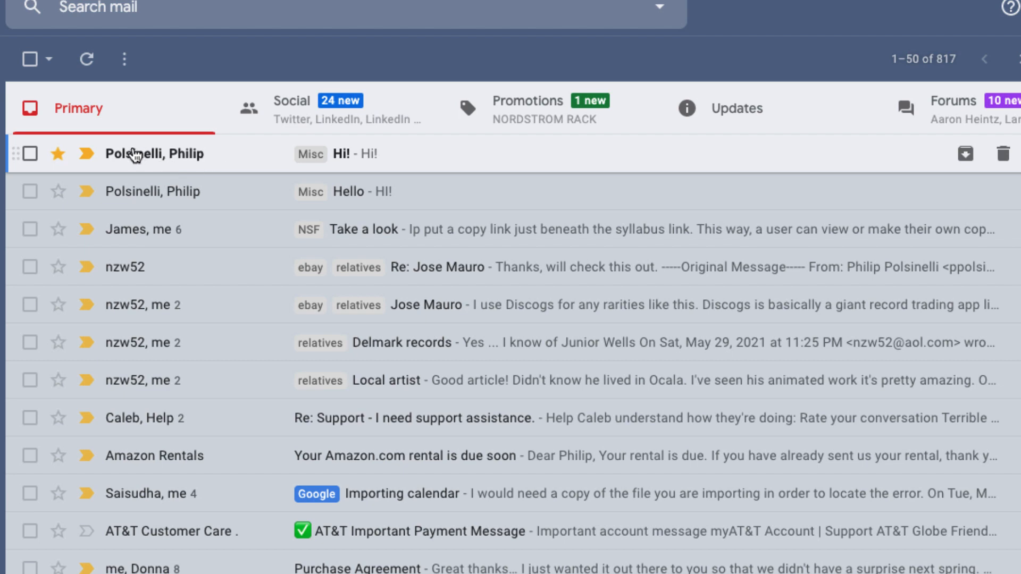
pyautogui.moveTo(152, 156)
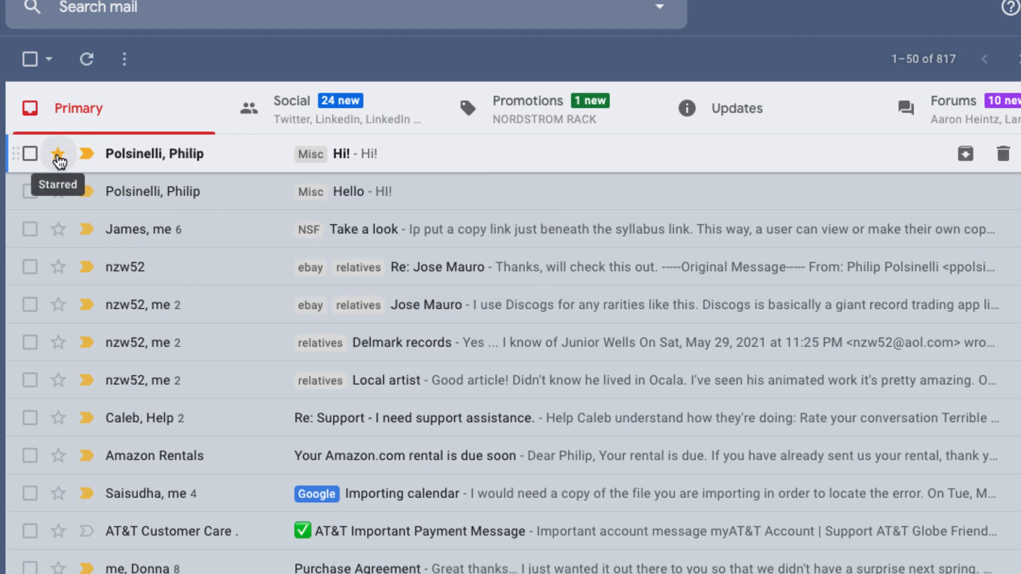
pyautogui.moveTo(205, 157)
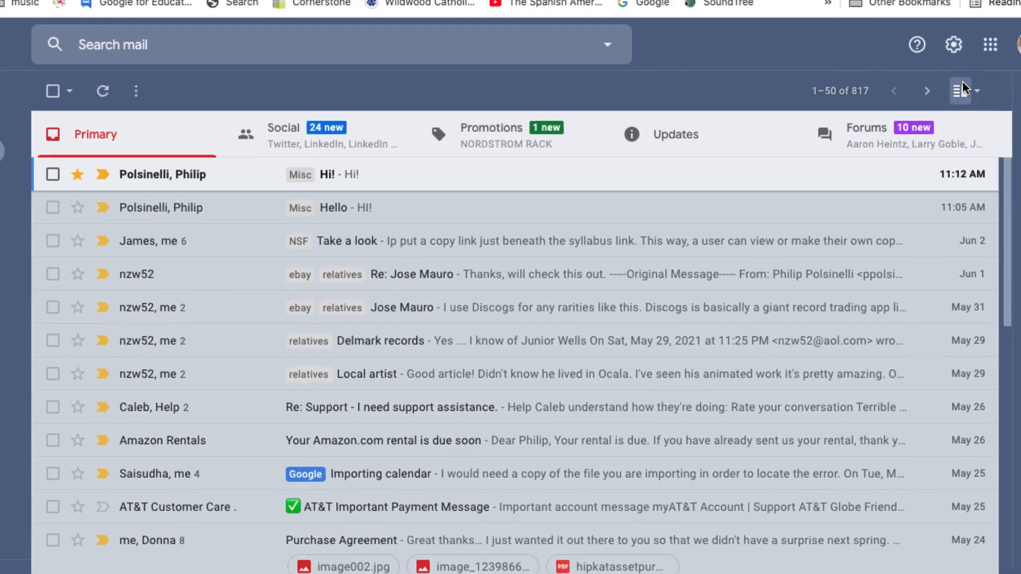
# Show the Filters and Blocked Addresses settings tab, then start and dismiss a new filter form.
pyautogui.click(953, 44)
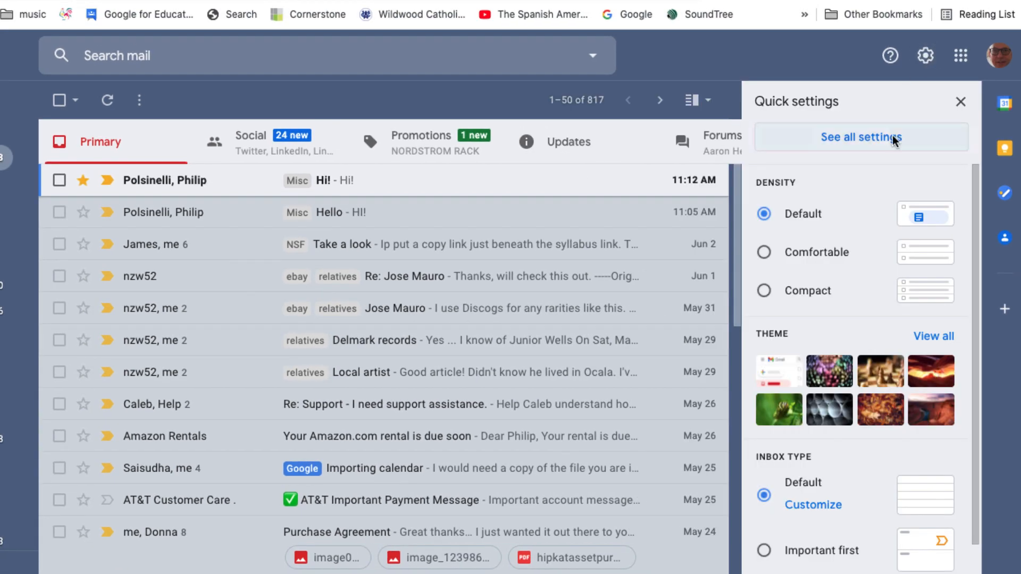
pyautogui.click(873, 145)
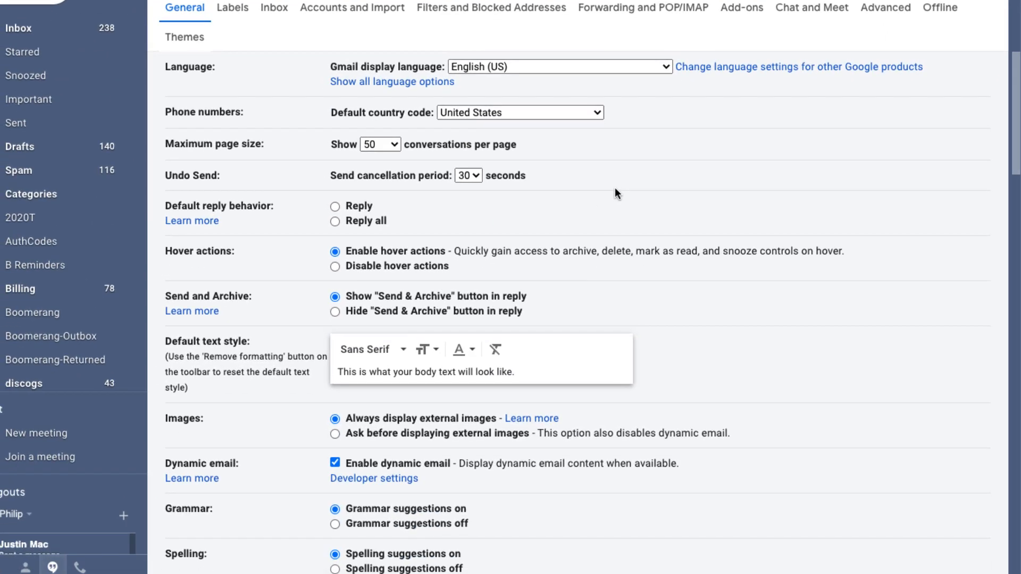
pyautogui.click(475, 9)
pyautogui.scroll(-20, 566, 114)
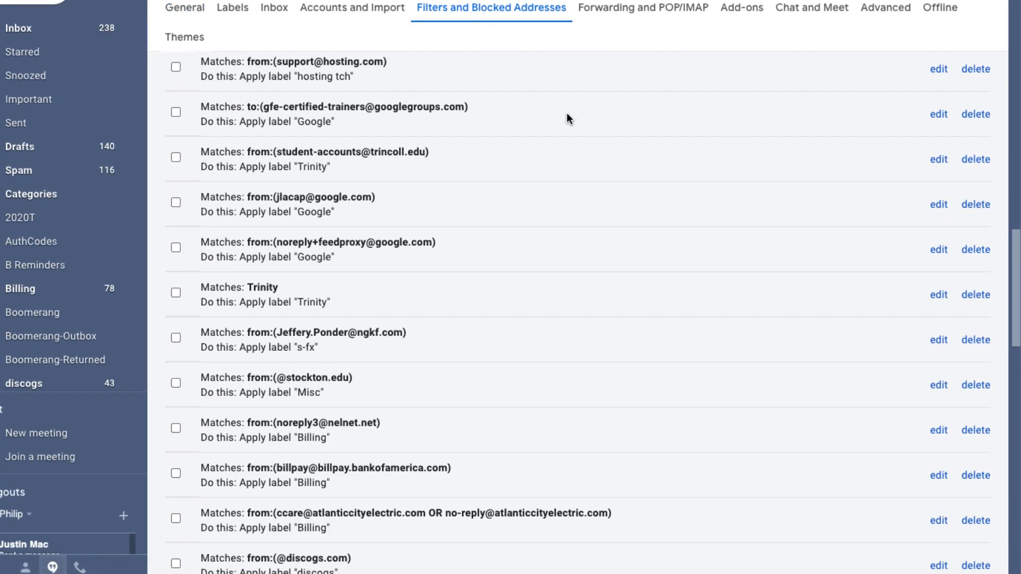
pyautogui.scroll(-5, 567, 113)
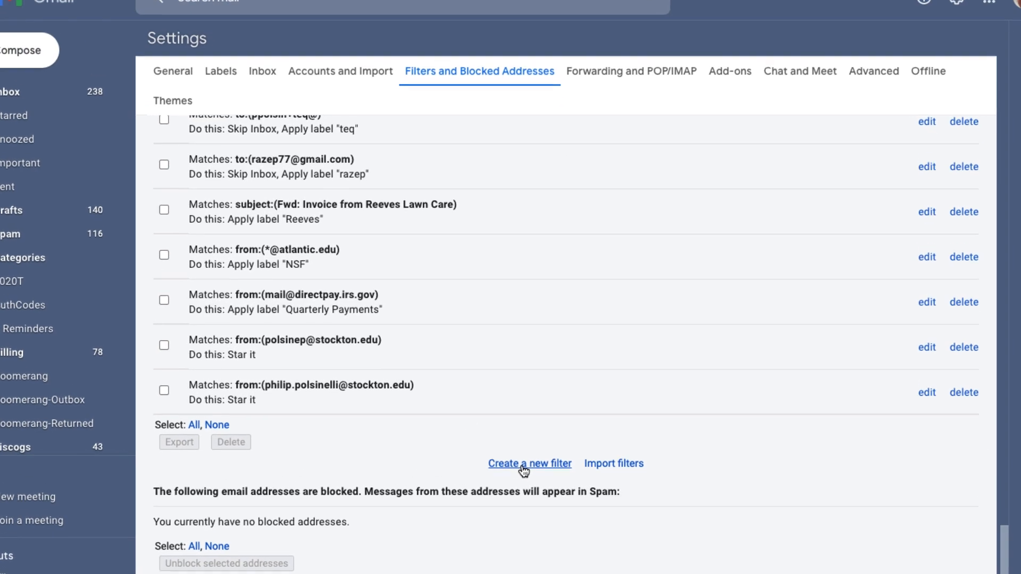
pyautogui.click(522, 466)
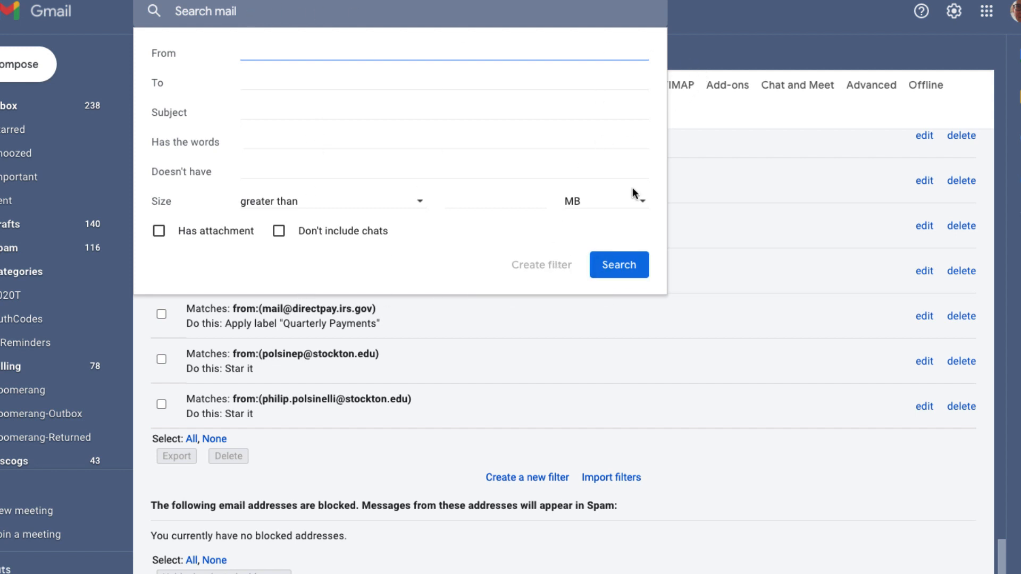
pyautogui.click(716, 7)
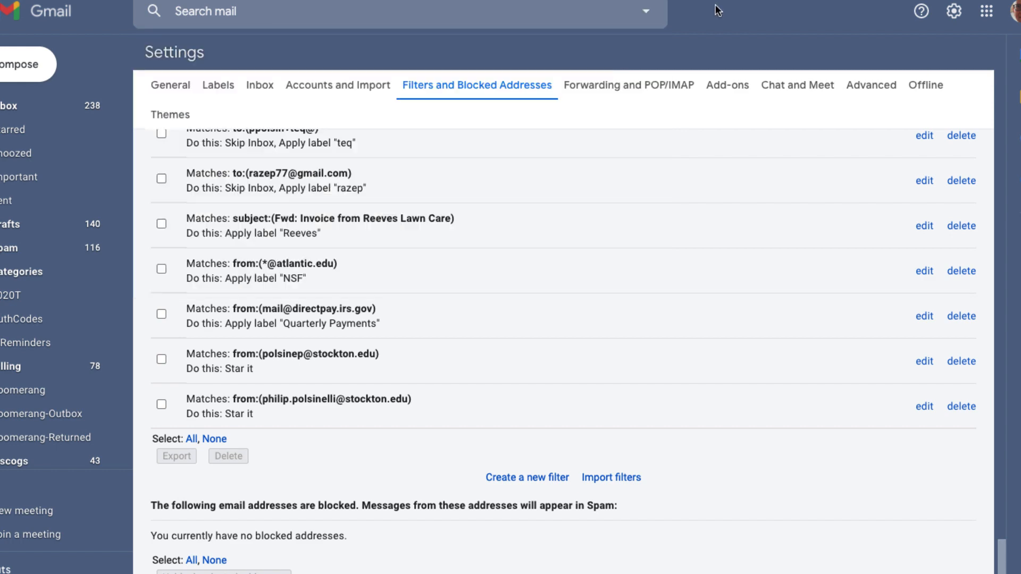
# Open the latest BlasterSuite email about hosting your own videos from the inbox's Updates category.
pyautogui.click(14, 105)
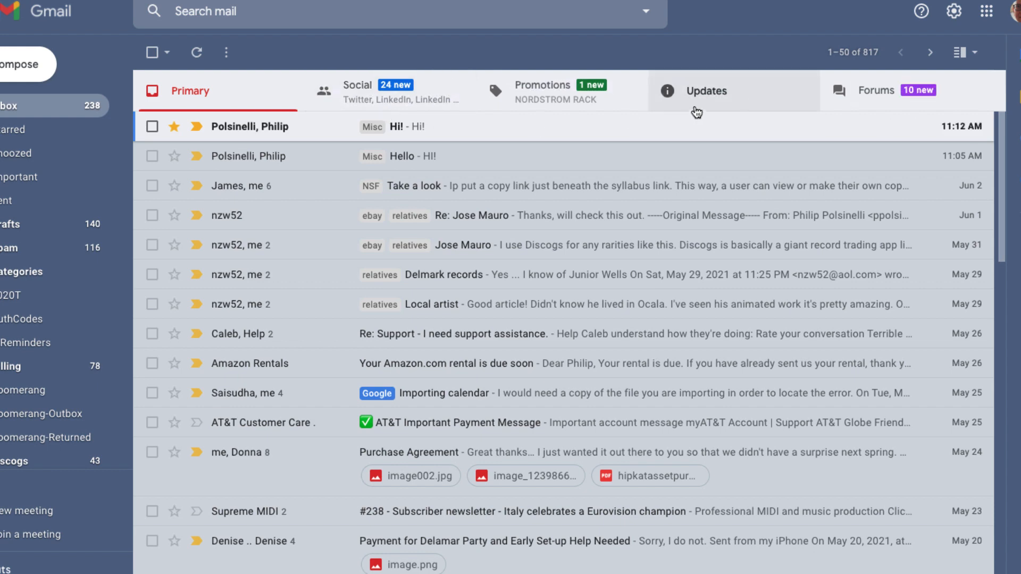
pyautogui.click(728, 95)
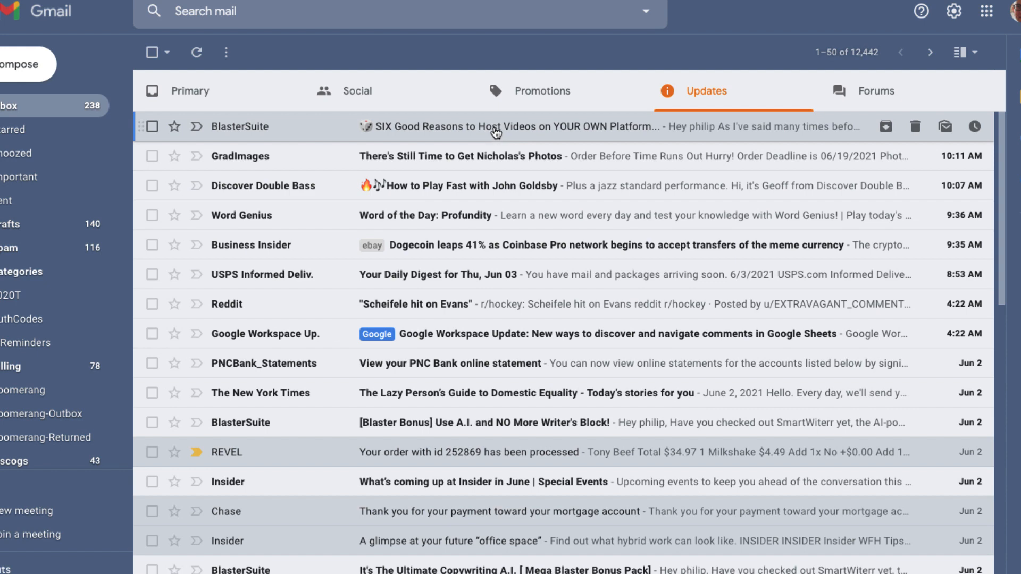
pyautogui.click(496, 133)
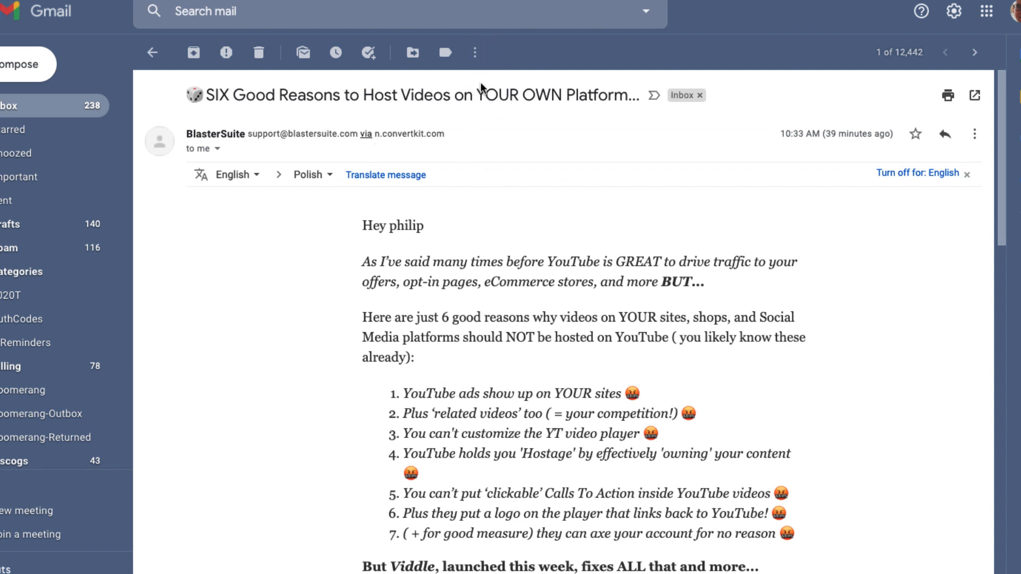
# Start a filter from this BlasterSuite email using 'Filter messages like these'.
pyautogui.click(473, 58)
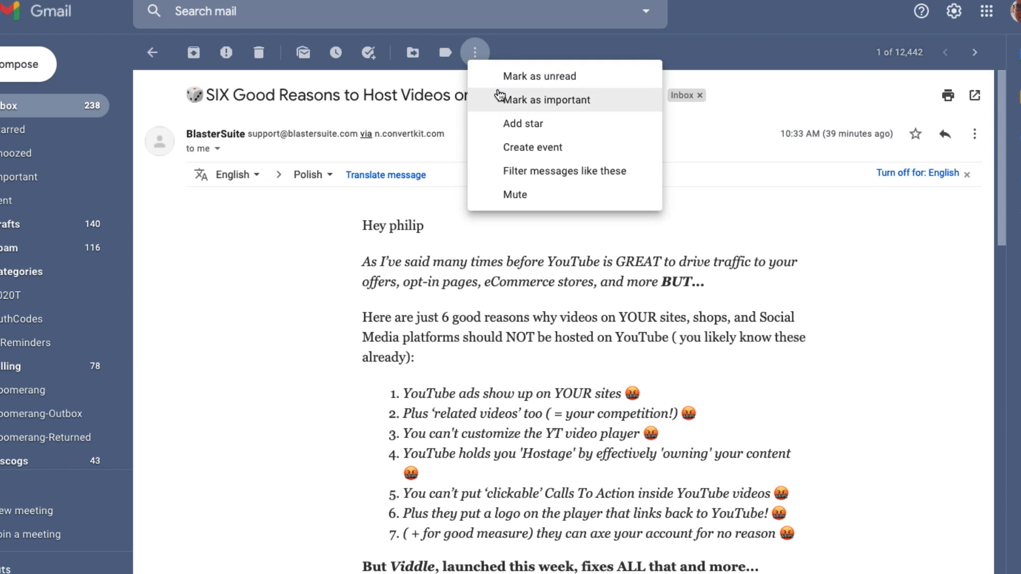
pyautogui.click(522, 176)
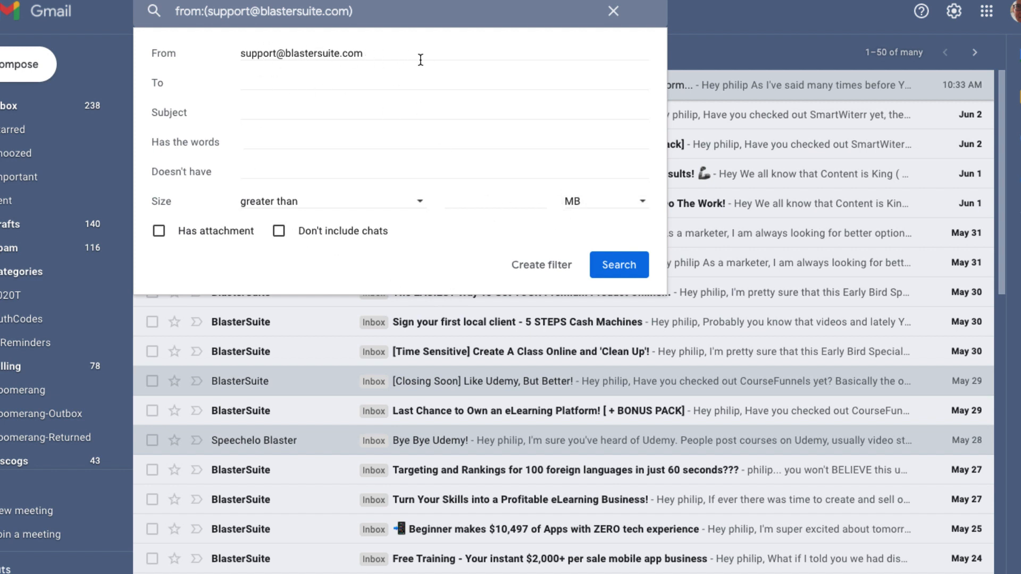
# Tick 'Apply the label' for the BlasterSuite filter and browse the label choices.
pyautogui.click(528, 268)
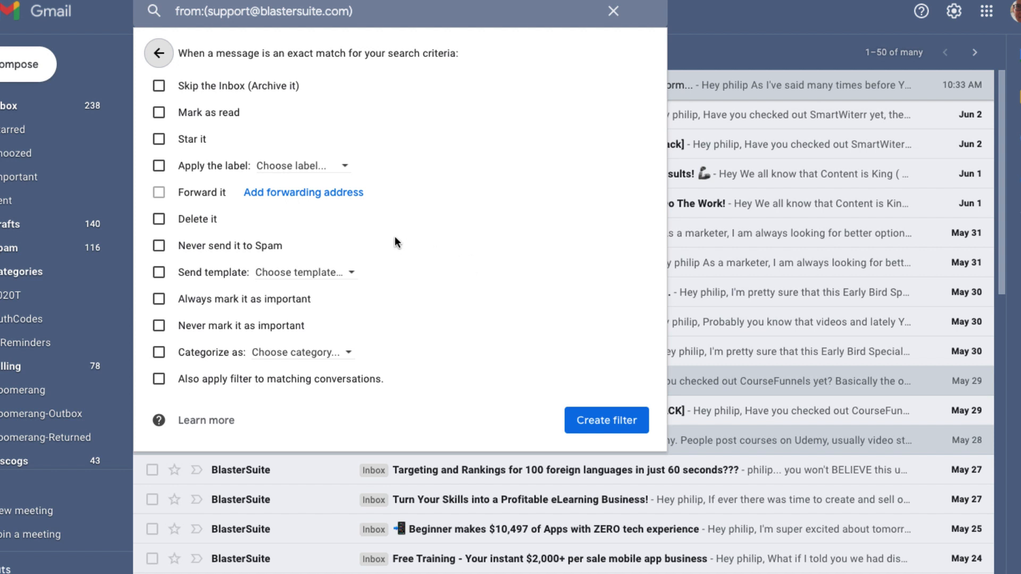
pyautogui.click(157, 164)
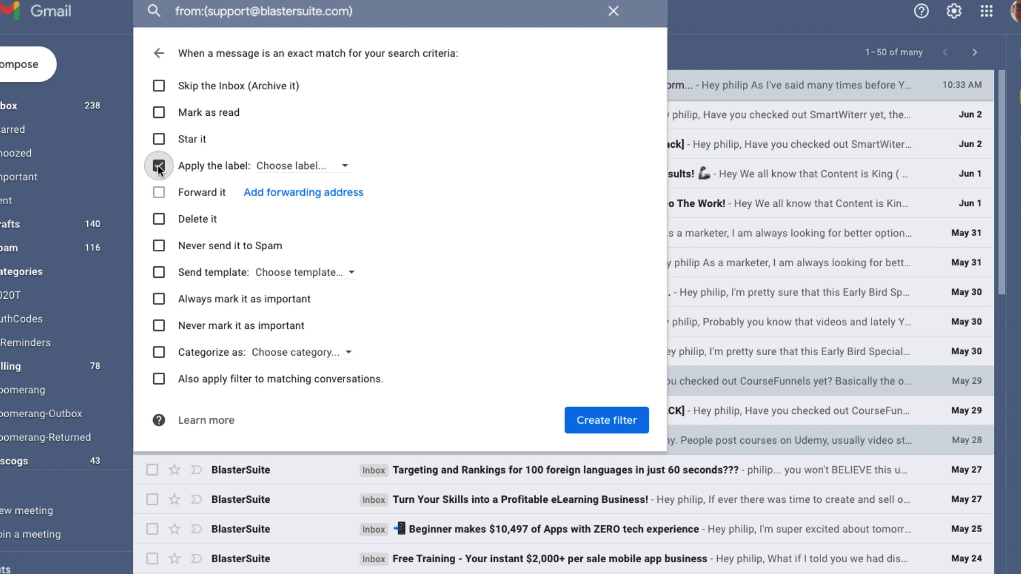
pyautogui.click(343, 168)
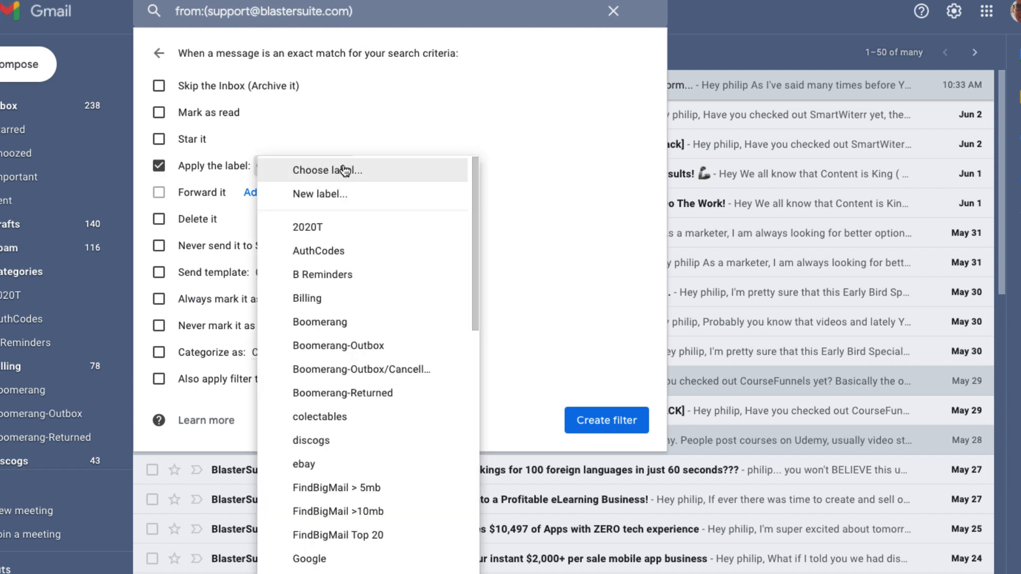
pyautogui.moveTo(473, 193); pyautogui.dragTo(437, 163)
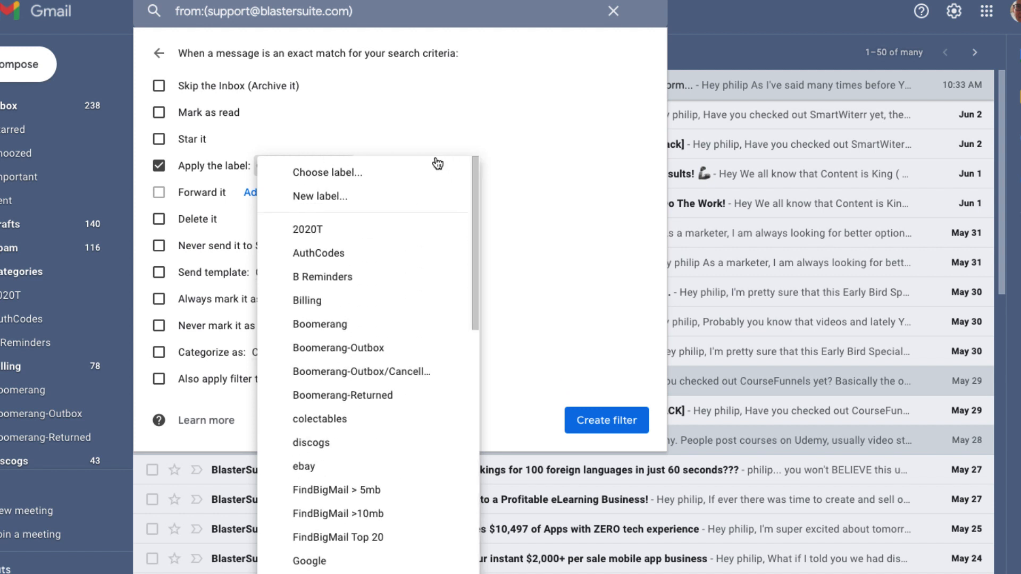
# Create a new label named 'blaster' and save the BlasterSuite filter with it.
pyautogui.click(318, 198)
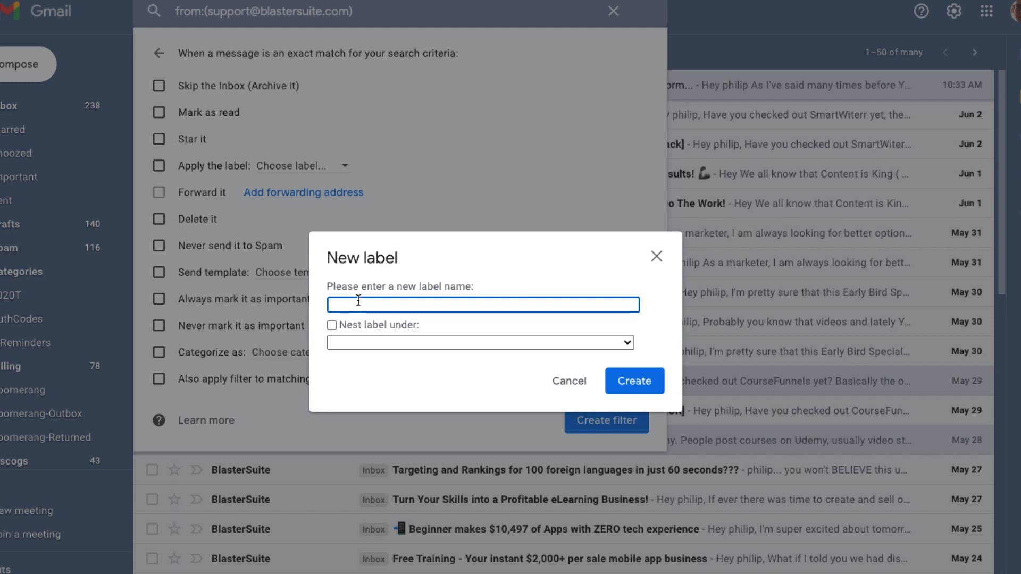
pyautogui.write('blaster')
pyautogui.click(638, 386)
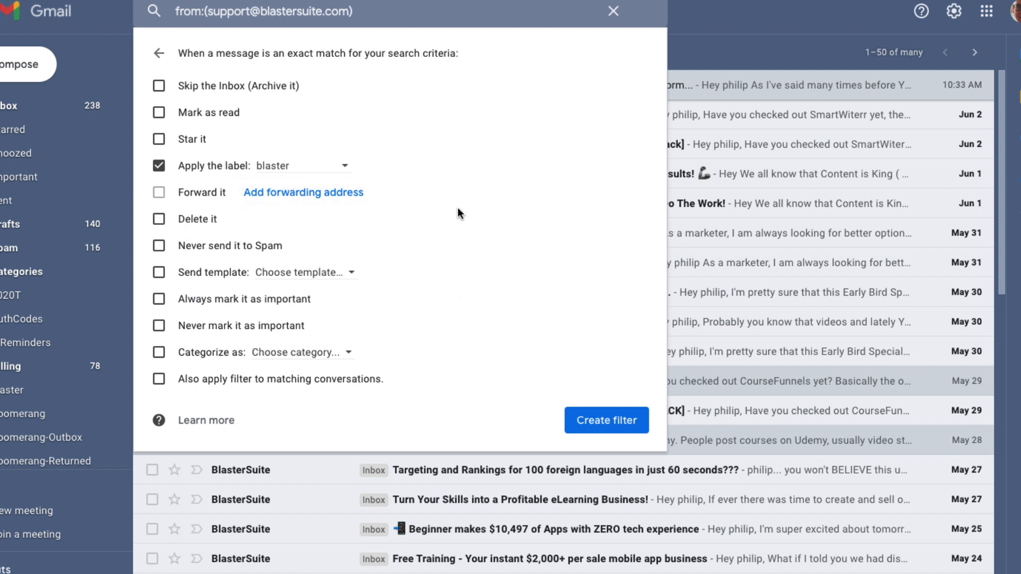
pyautogui.click(599, 421)
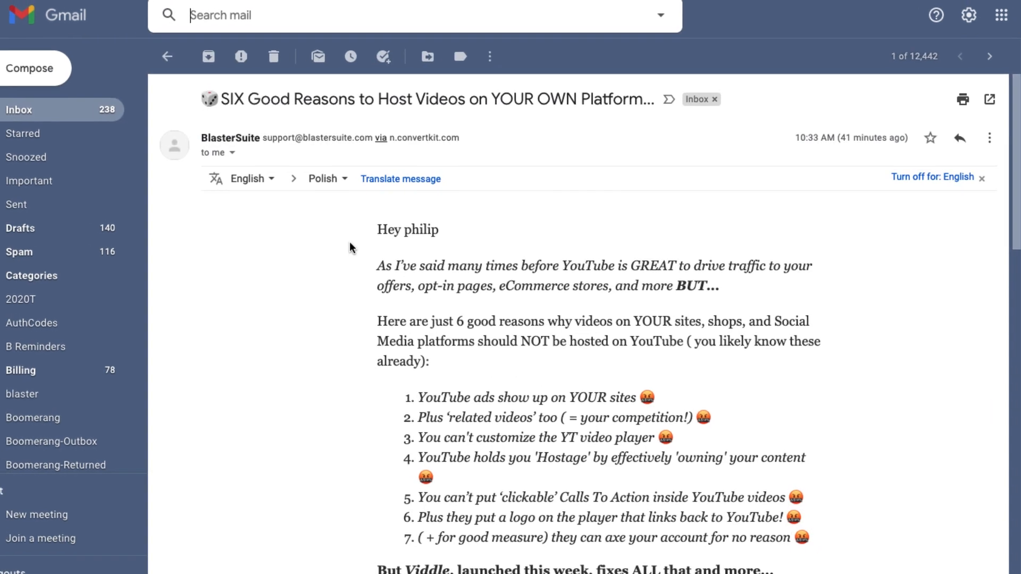
# View the blaster label in the sidebar, which has no conversations yet.
pyautogui.scroll(-2, 65, 409)
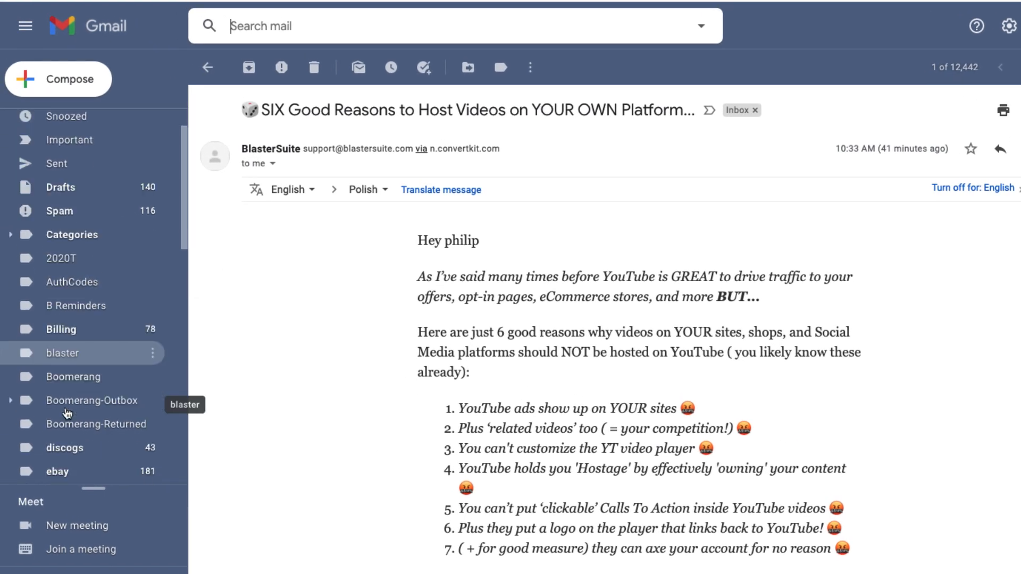
pyautogui.scroll(-3, 65, 410)
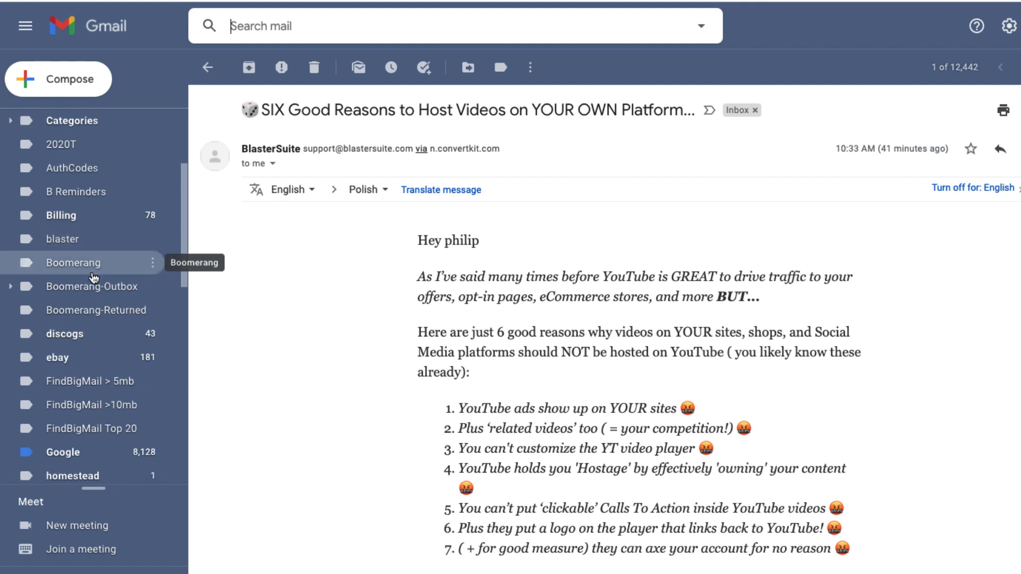
pyautogui.click(80, 244)
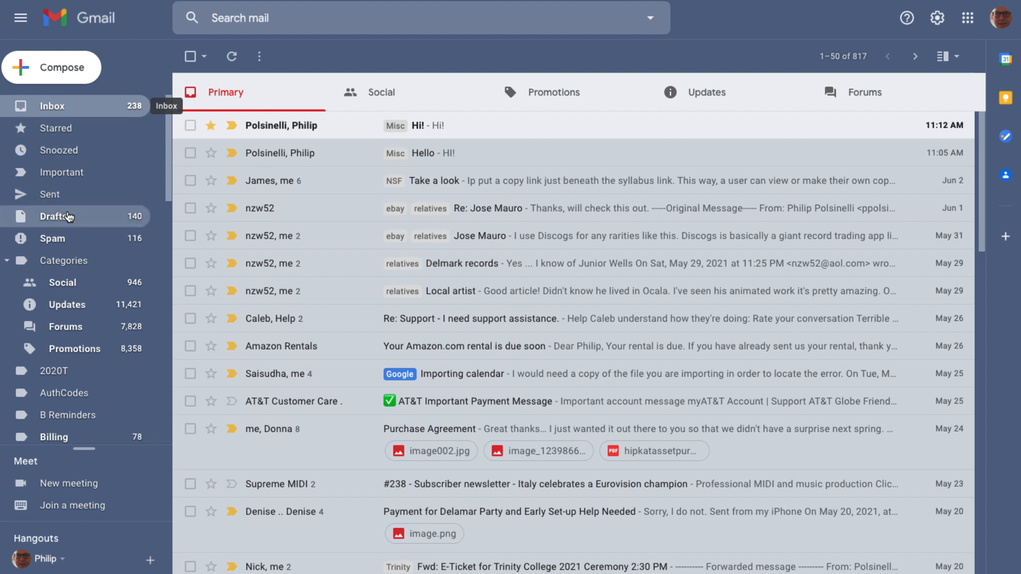
# Open the blaster label holding 'Sell THIS to LOCAL clients' and select all its messages.
pyautogui.scroll(-3, 79, 284)
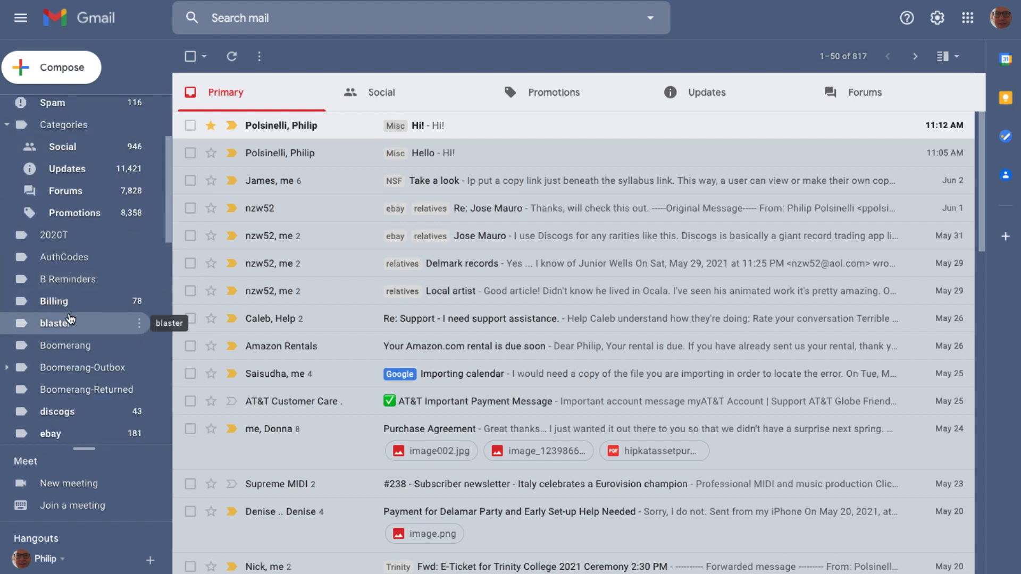
pyautogui.click(56, 324)
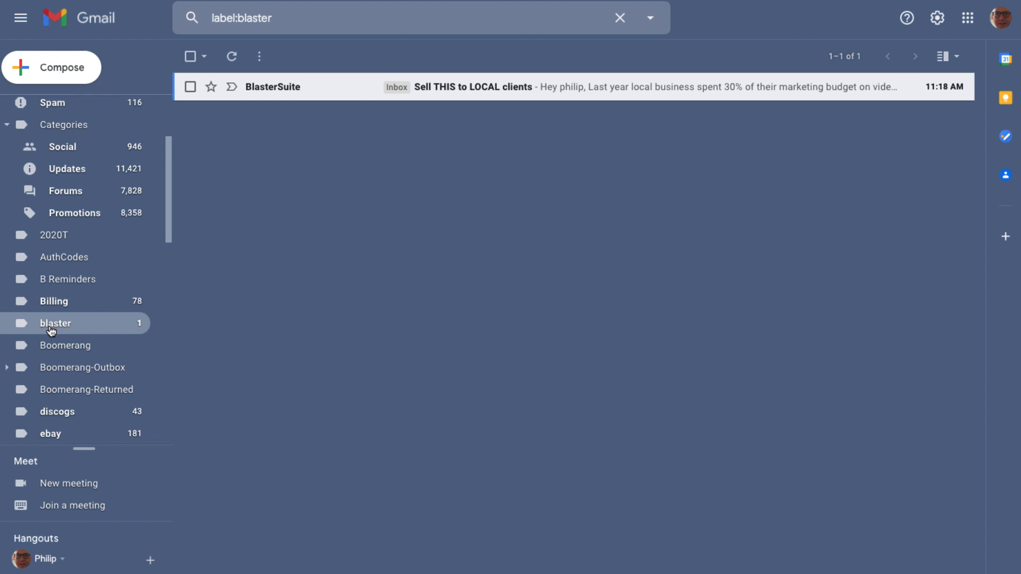
pyautogui.click(189, 56)
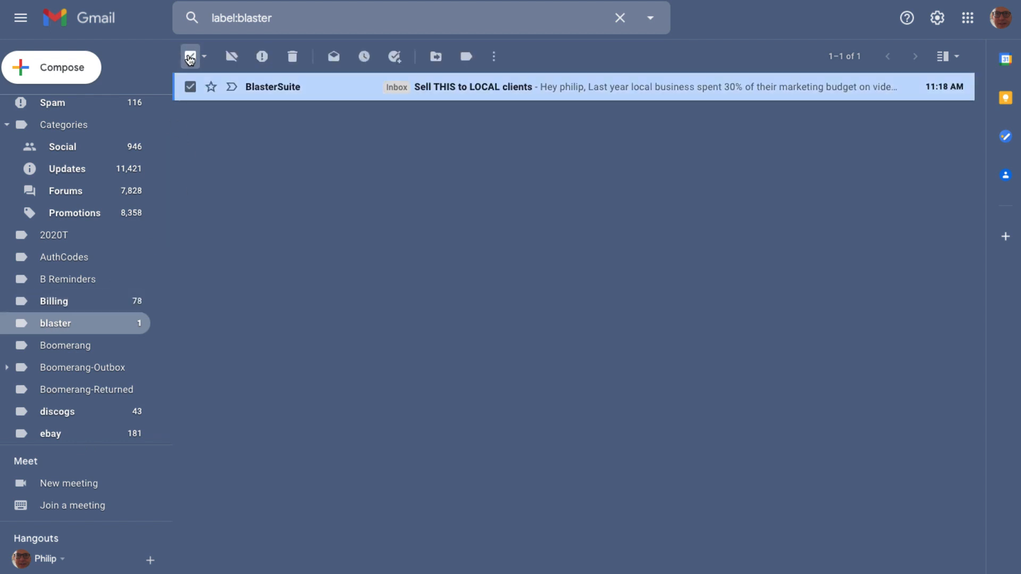